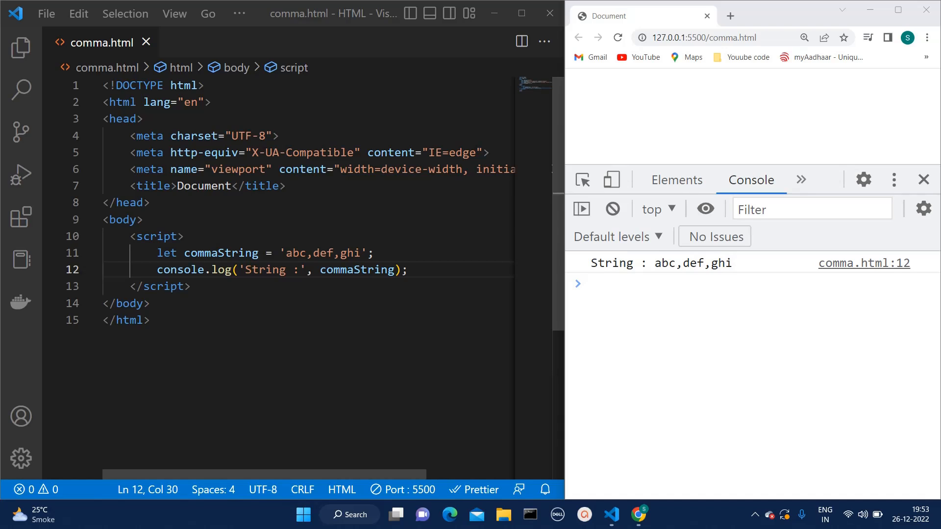
Review the commaString value 'abc,def,ghi' and start a new line below the log statement.
double_click(238, 254)
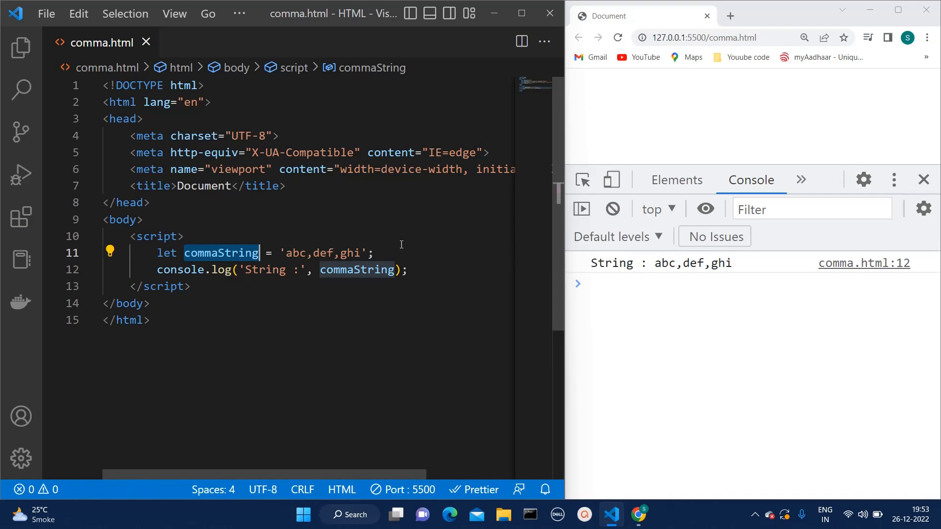
double_click(297, 253)
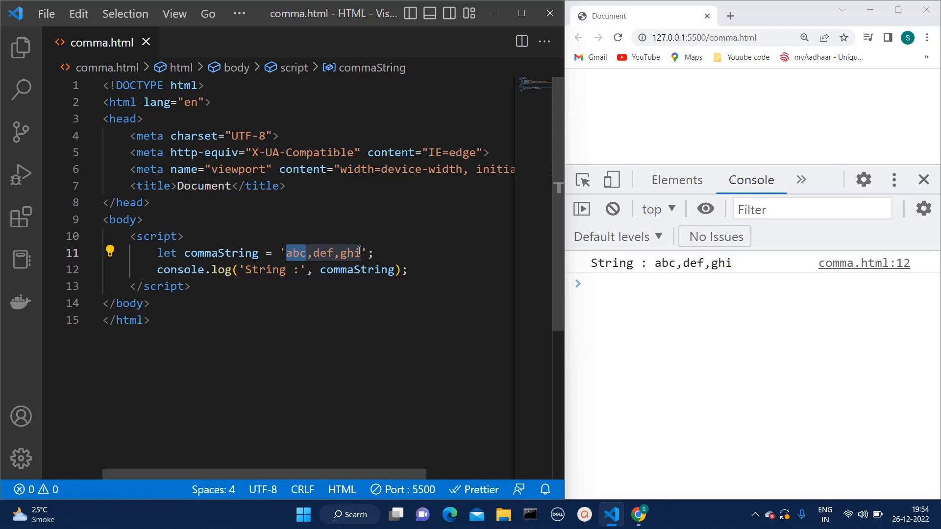
left_click_drag(361, 254, 286, 253)
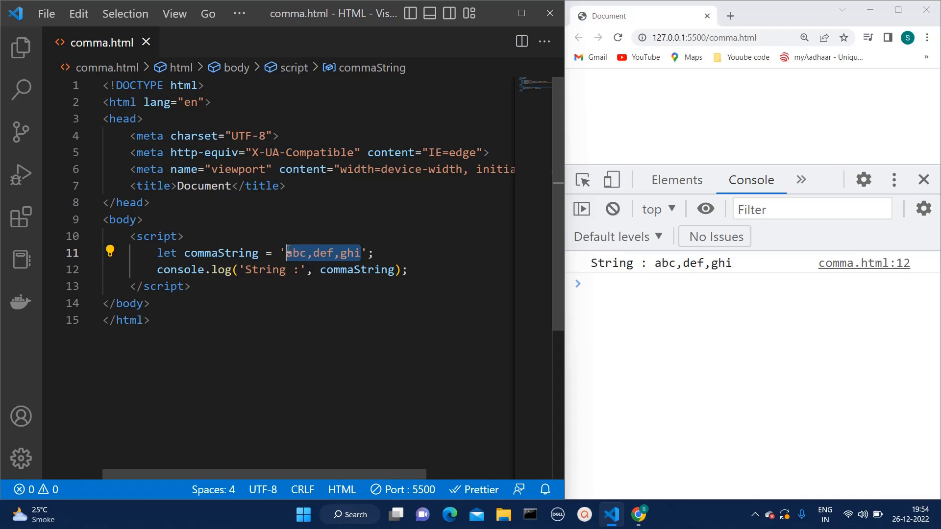
left_click(428, 270)
key("Return")
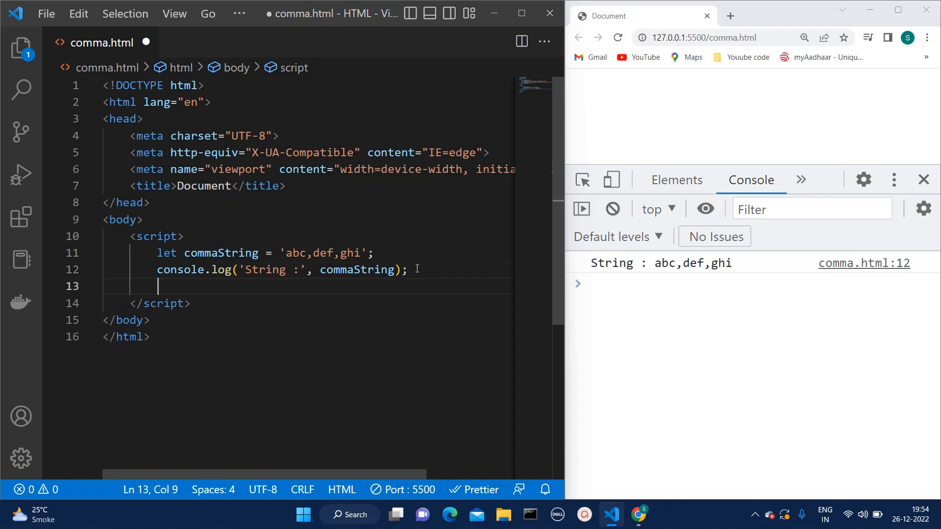
type("let ")
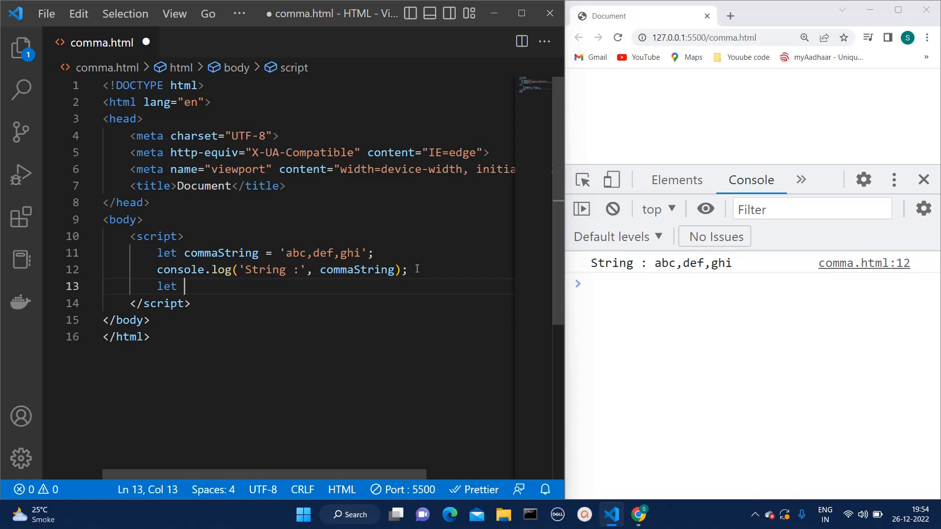
type("array ")
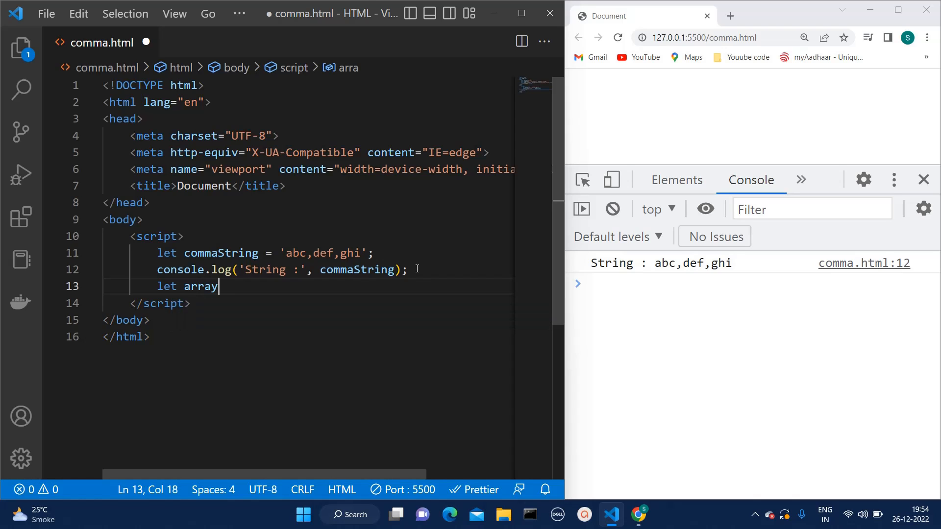
type("=")
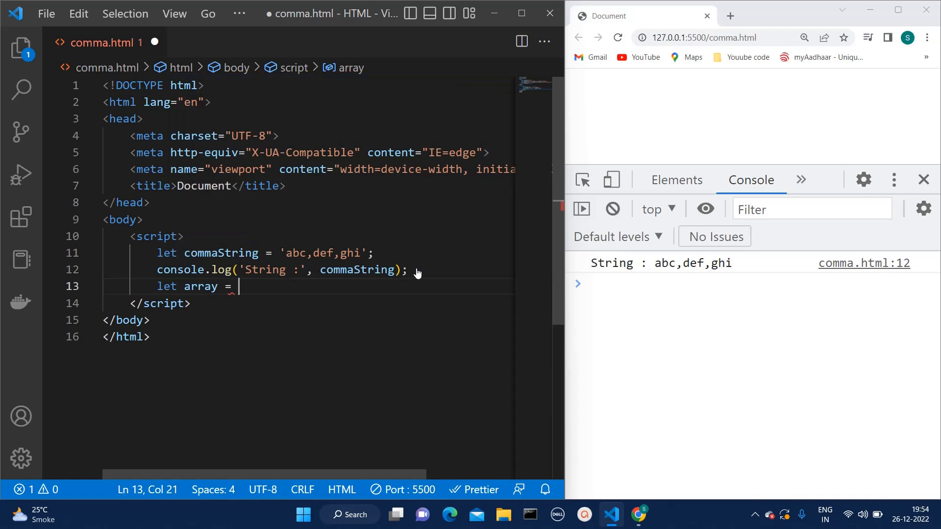
Write let array = commaString.split(','); reusing the commaString name, and save.
double_click(236, 252)
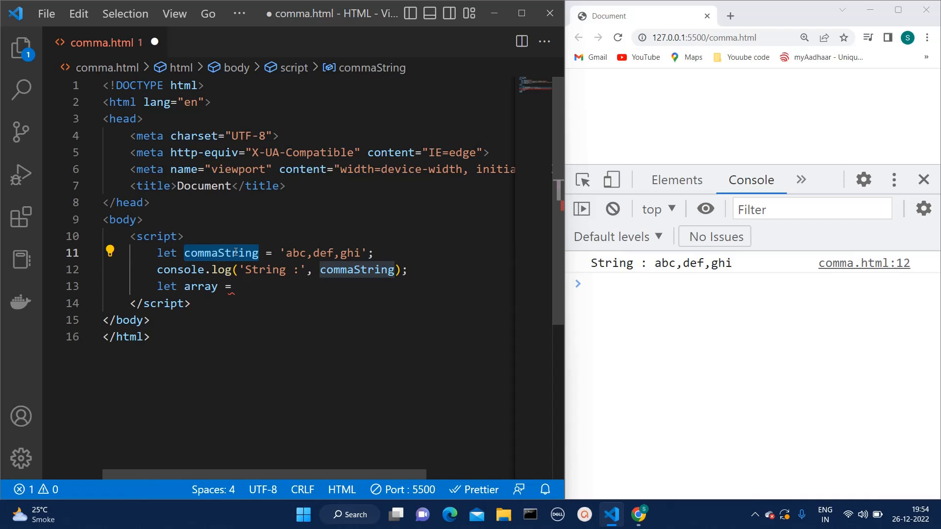
key("ctrl+c")
left_click(266, 285)
key("ctrl+v")
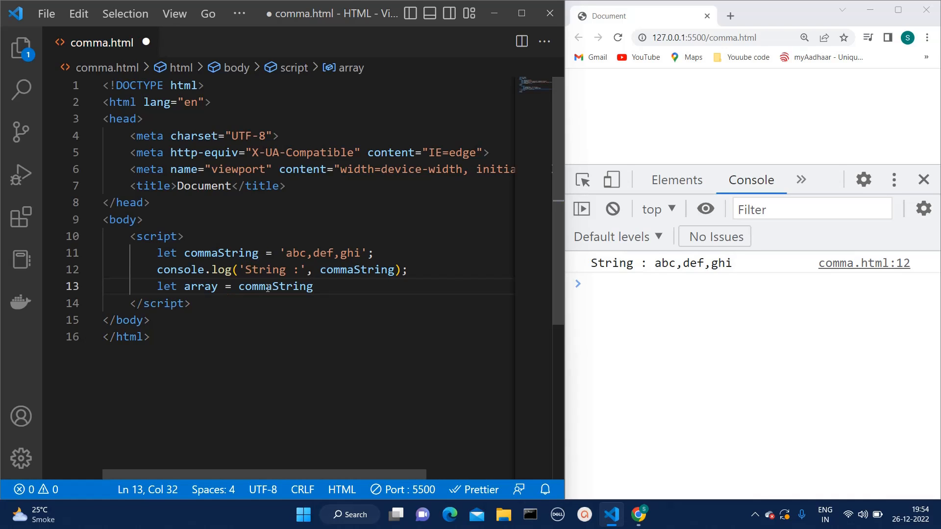
type(".split")
type("();")
key("Left")
key("Left")
type("'")
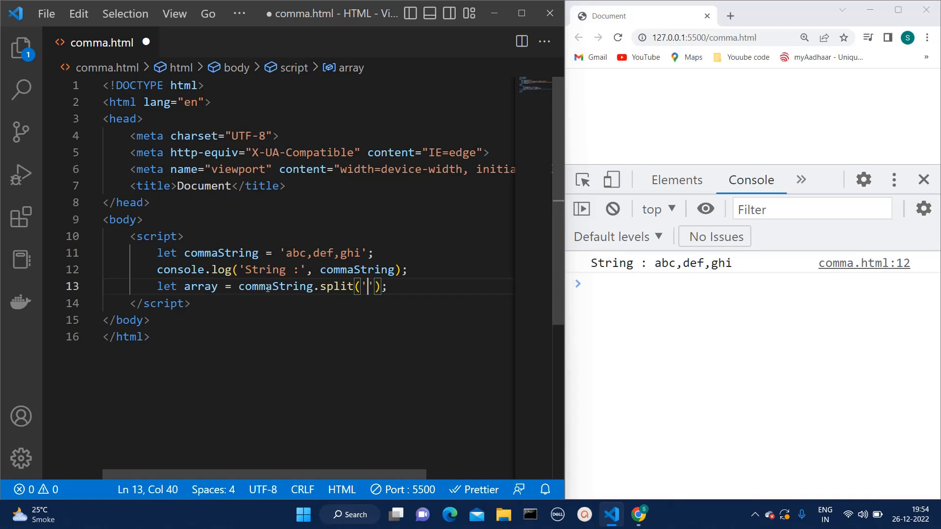
left_click(314, 254)
key("shift+Left")
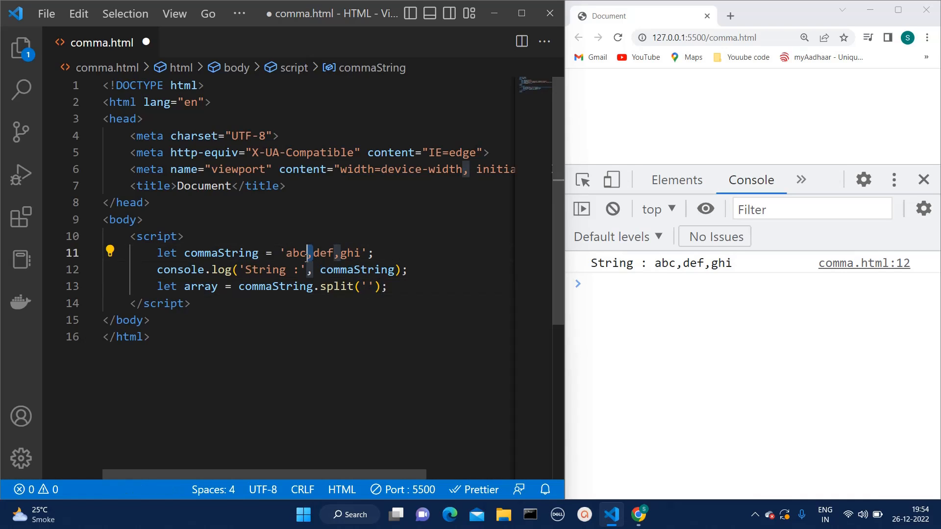
left_click(372, 287)
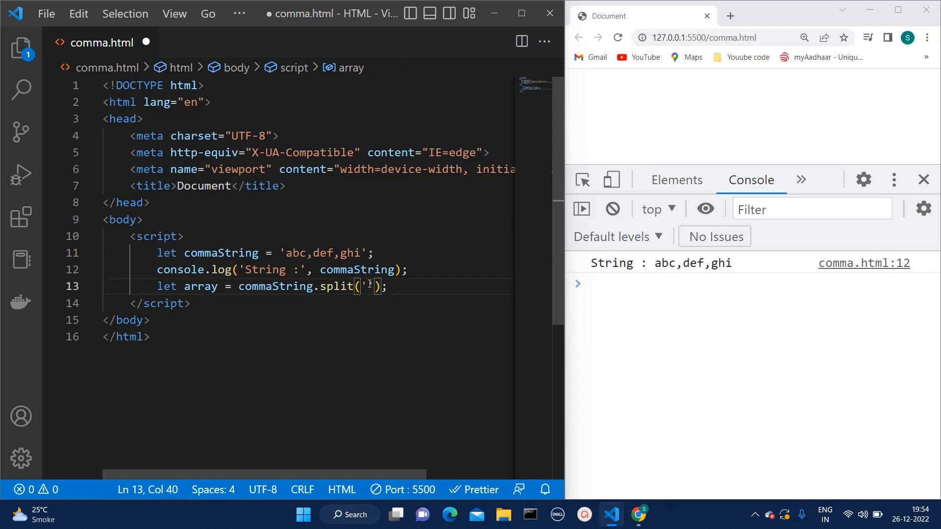
type(",")
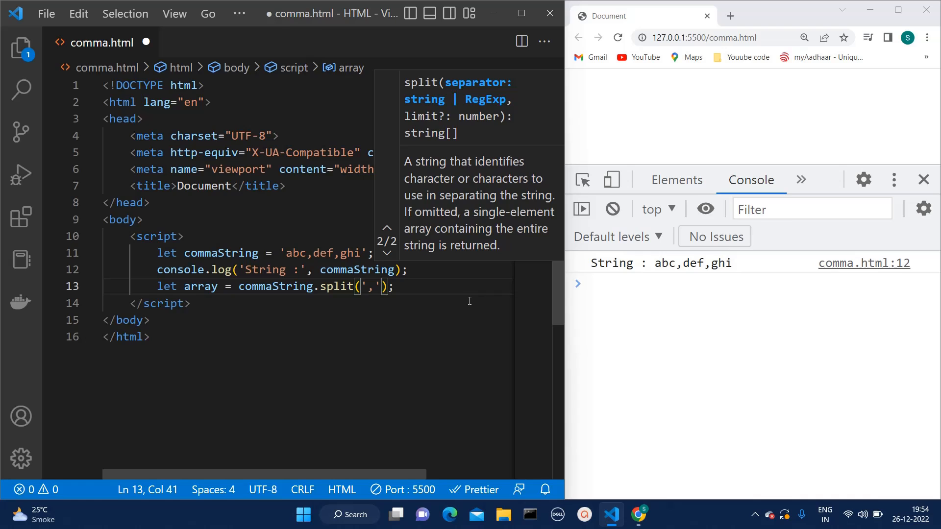
key("ctrl+s")
key("End")
key("Return")
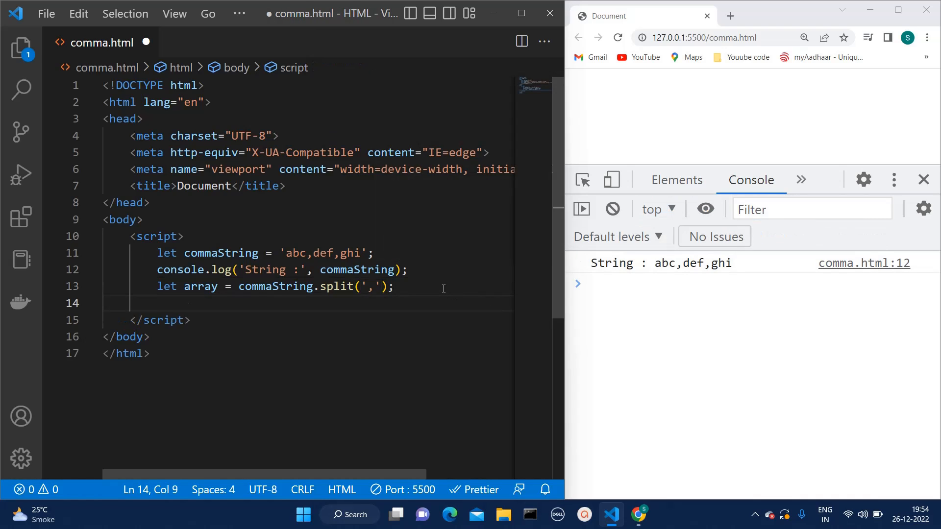
type("console")
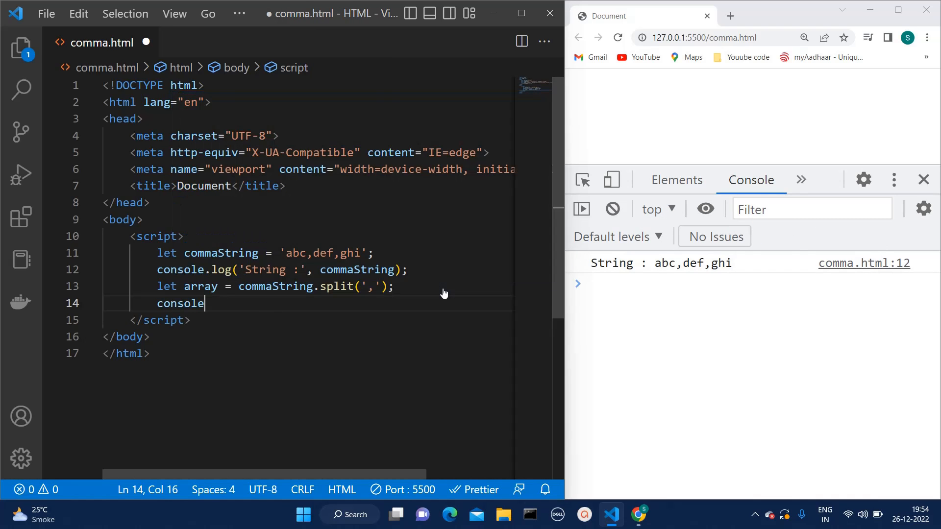
type(".log")
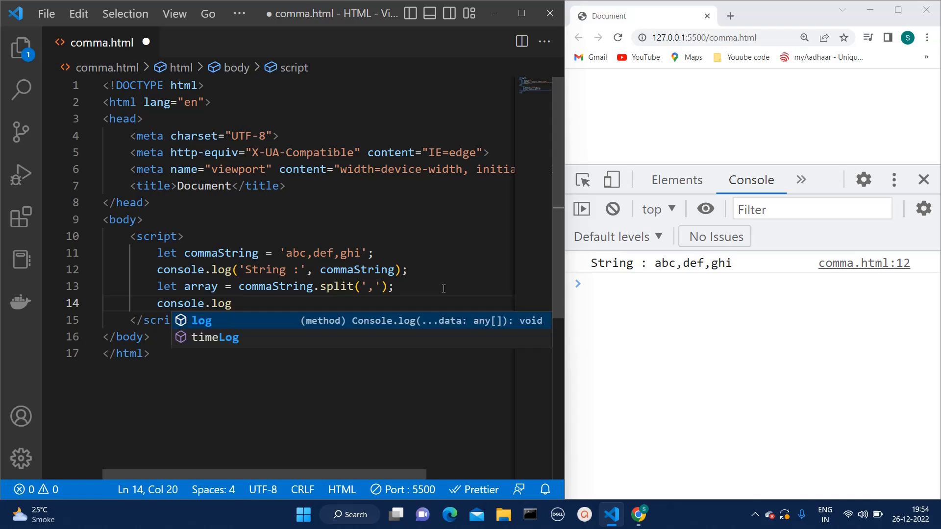
type("();")
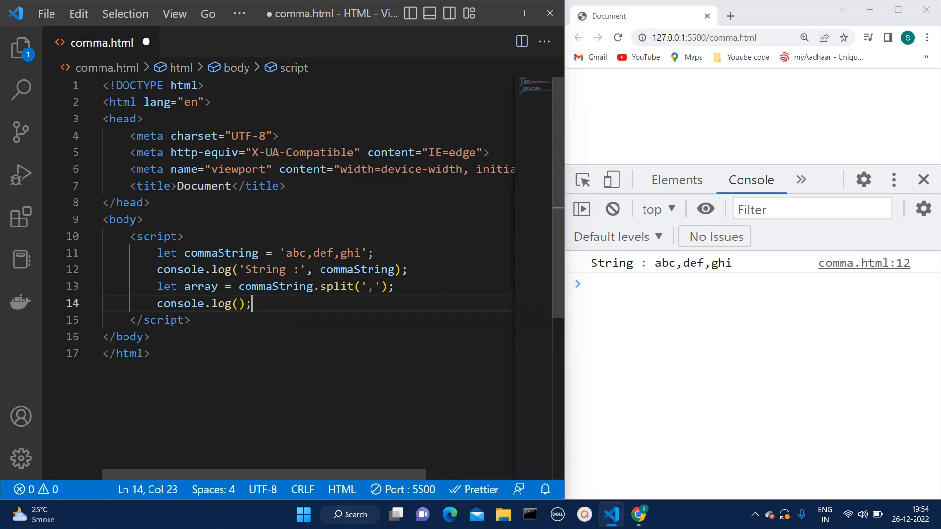
Write console.log('Array:', array); on line 14 and save the file.
key("Left")
key("Left")
type("'")
type("Array")
key("Right")
key("Left")
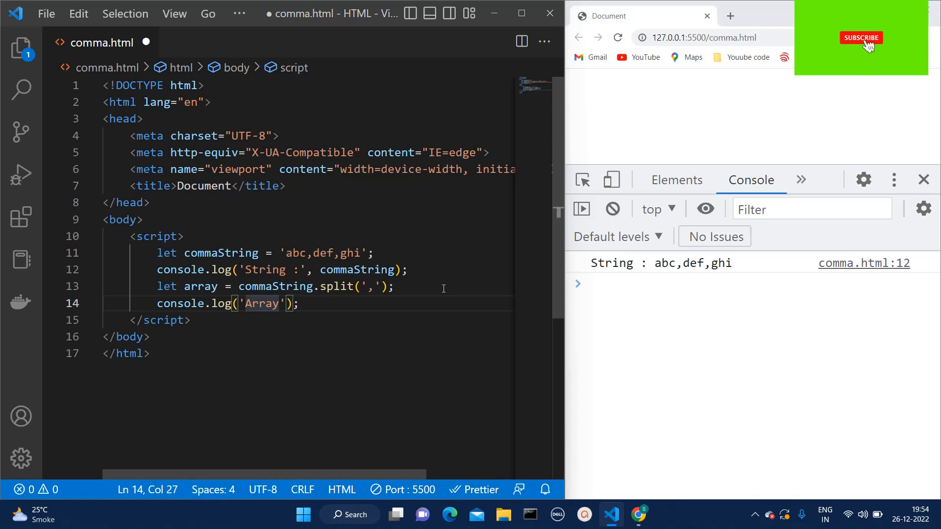
type(":")
key("Right")
type(", ")
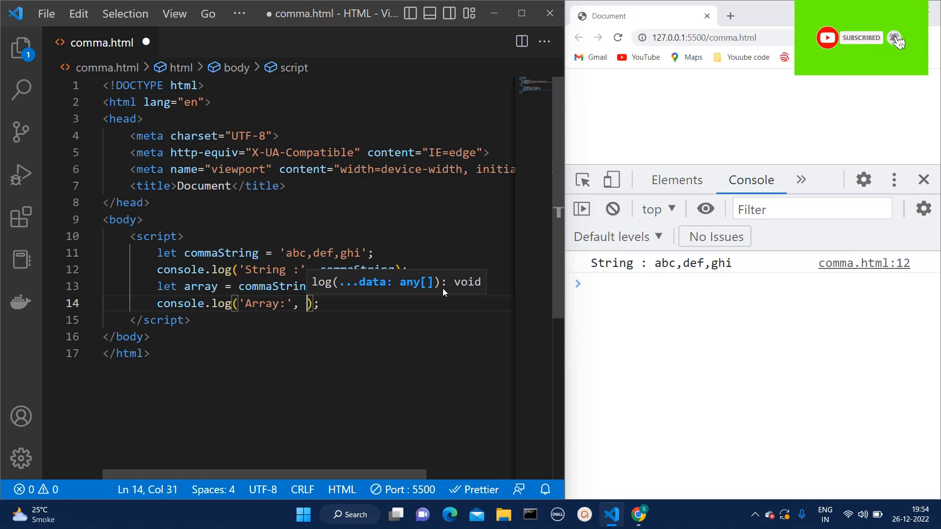
type("ara")
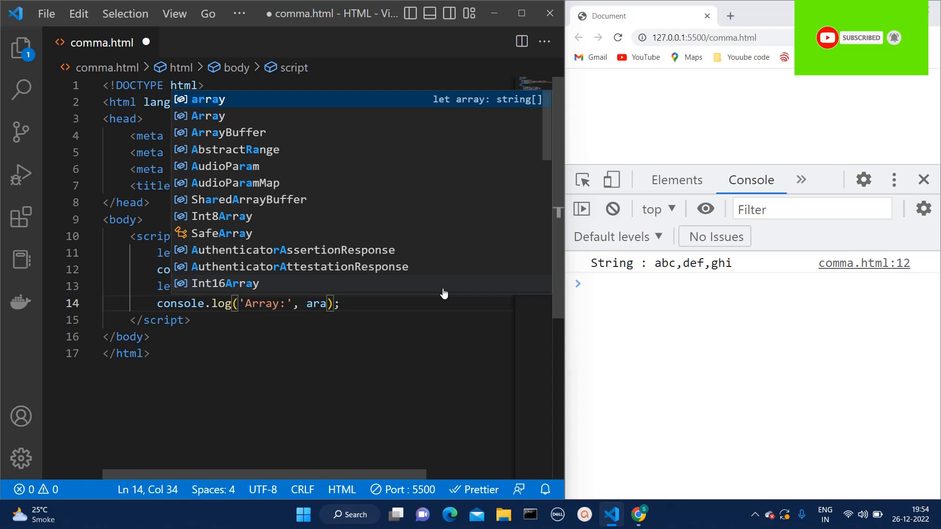
type("r")
key("Tab")
key("ctrl+s")
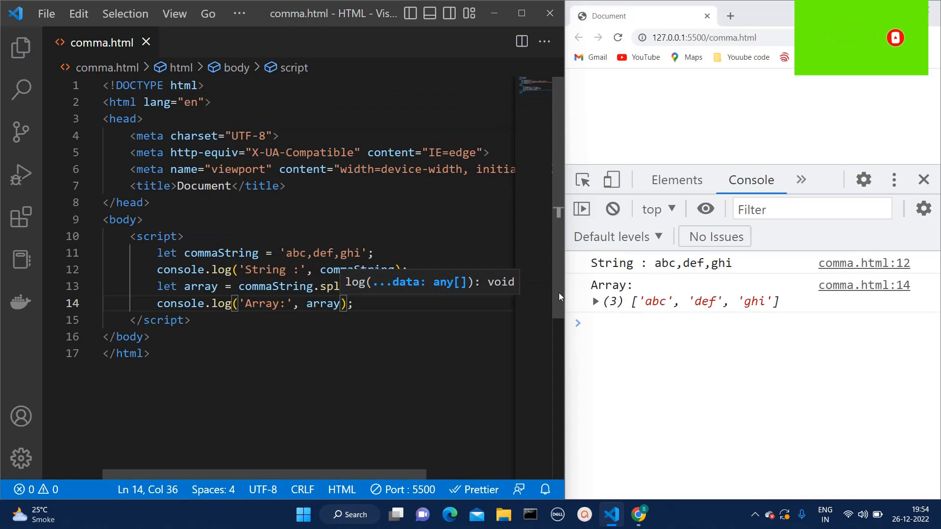
Check the Chrome console showing abc,def,ghi and the array ['abc','def','ghi'].
left_click(777, 381)
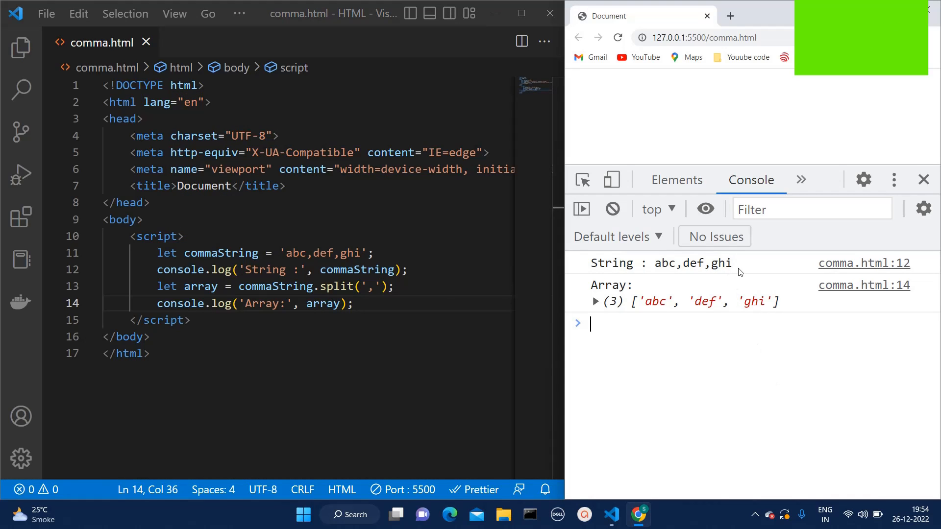
left_click_drag(733, 265, 654, 269)
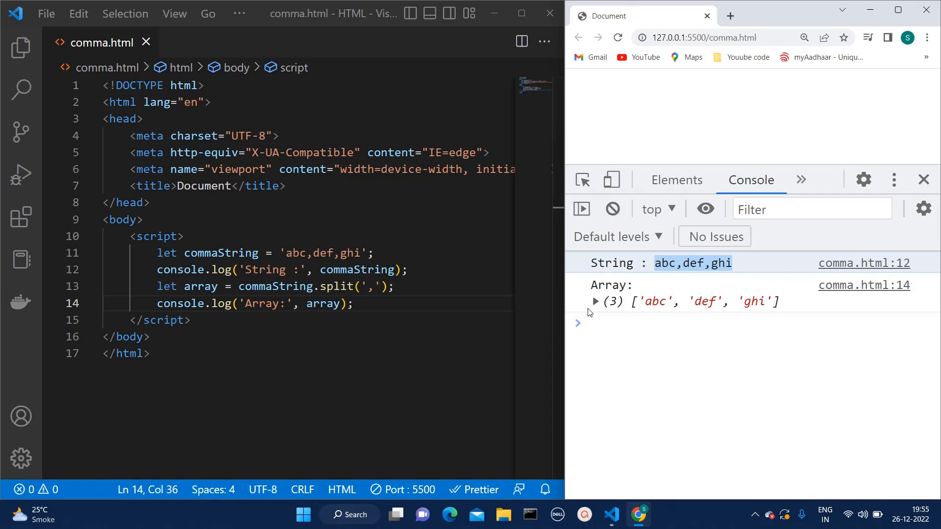
Change the string to 'abc;def;ghi' by replacing both commas with semicolons.
left_click(313, 252)
key("BackSpace")
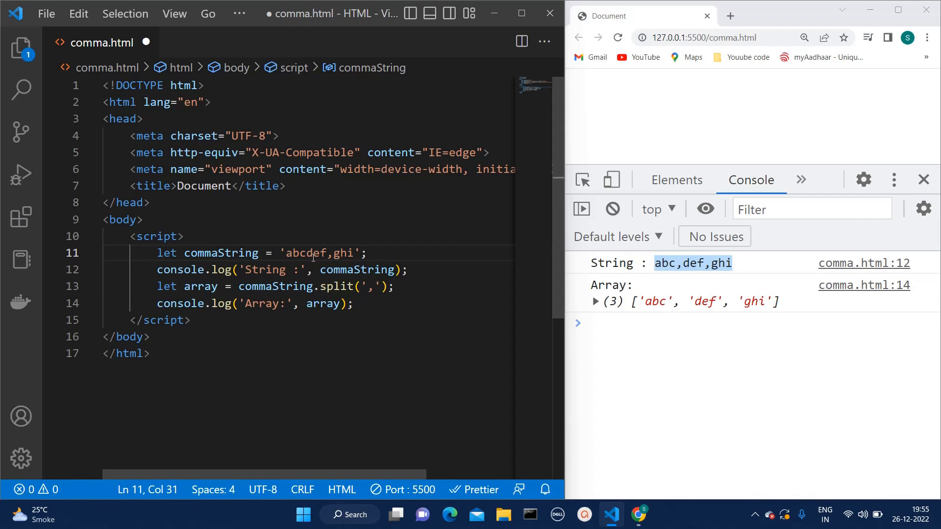
type(";")
left_click(340, 253)
key("BackSpace")
type(";")
Change the split separator to ';', save, and view abc;def;ghi in the console.
left_click(378, 287)
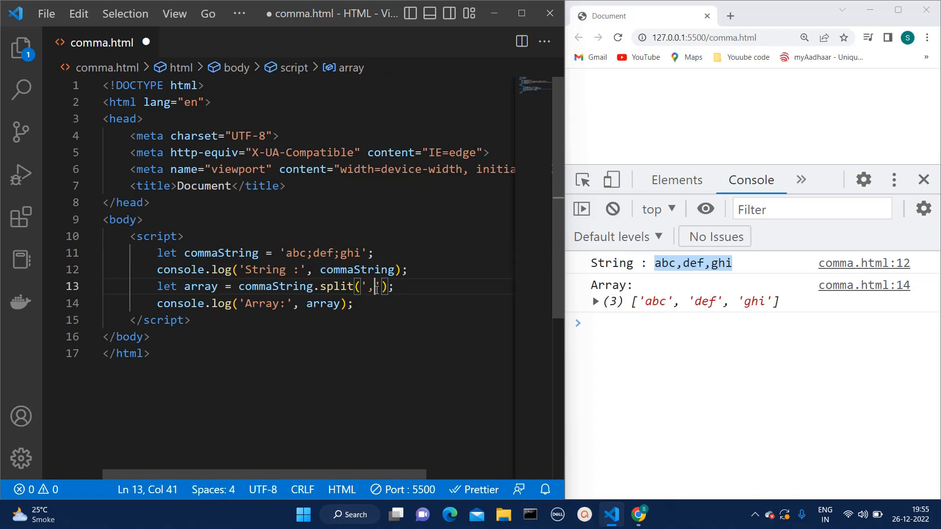
key("BackSpace")
type(";")
key("ctrl+s")
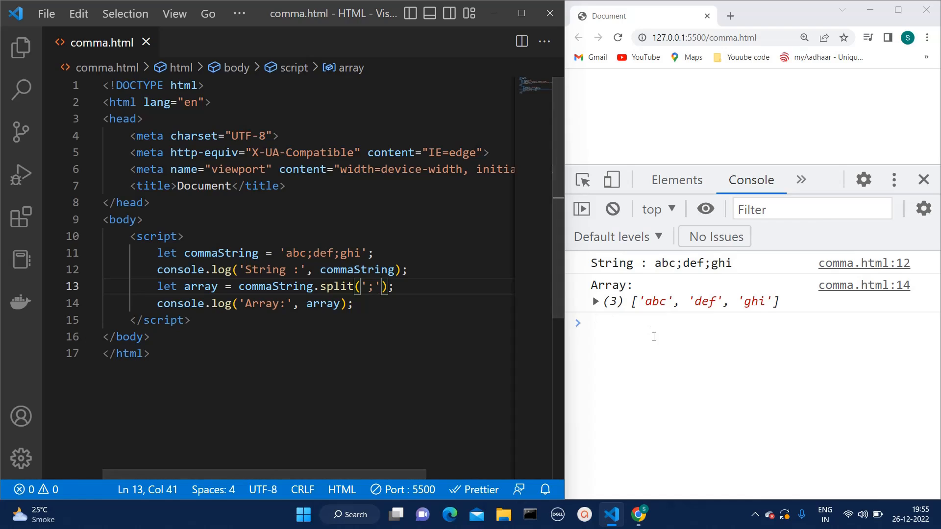
left_click(654, 337)
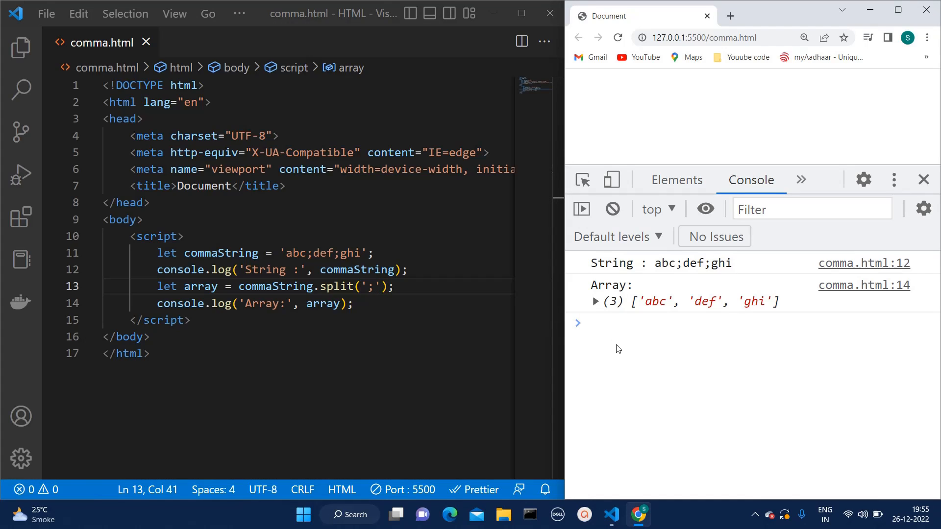